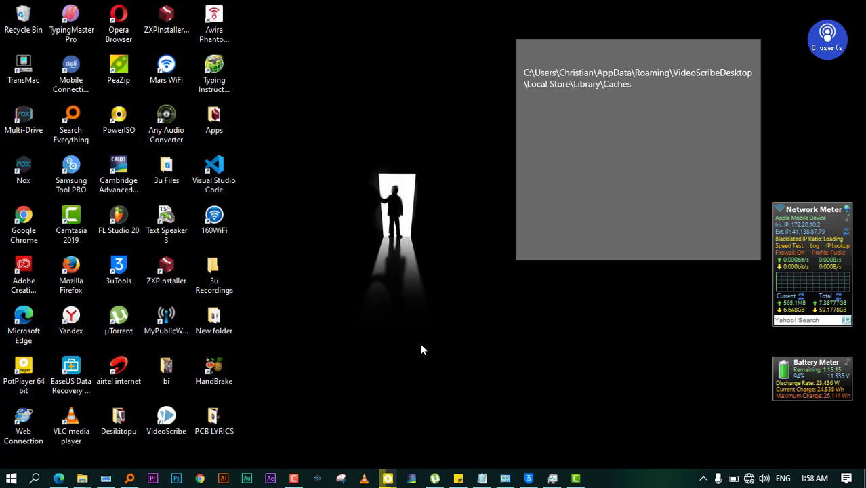
- Launch VideoScribe from its desktop shortcut so its login screen appears
left_click(166, 420)
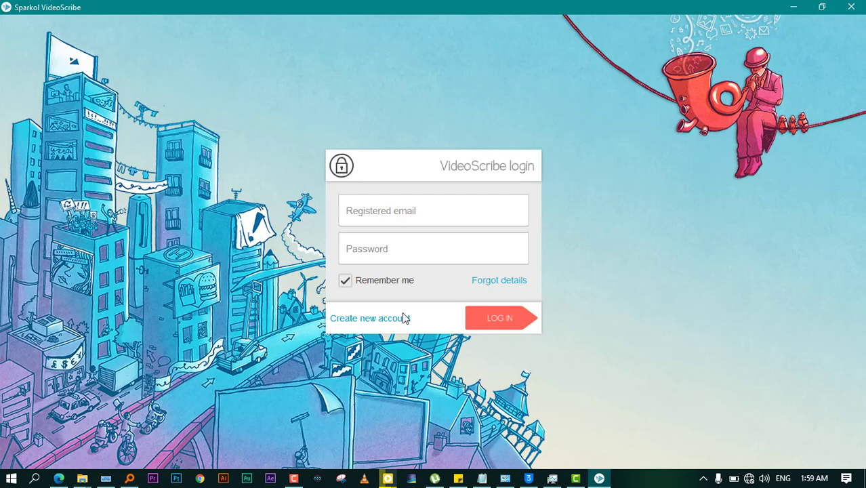
- Type into the email field, try Create new account, then submit LOG IN
type("c")
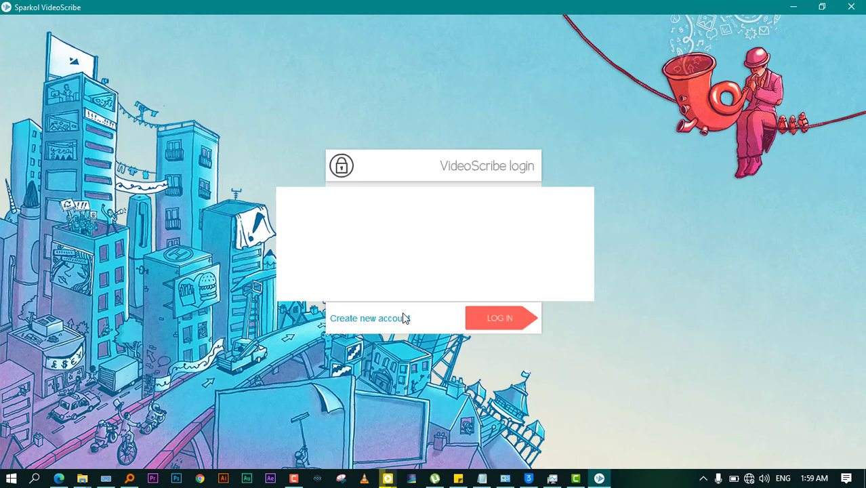
left_click(404, 318)
left_click(512, 320)
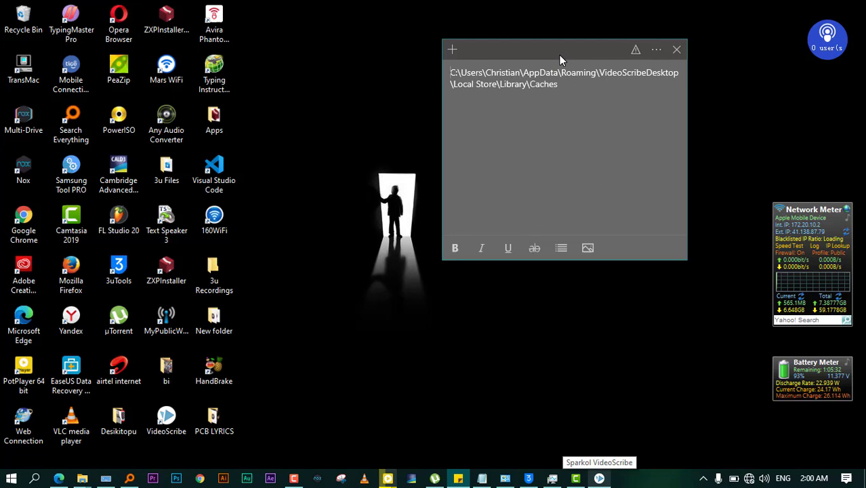
- Widen the sticky note so the VideoScribe cache path wraps less
left_click(476, 72)
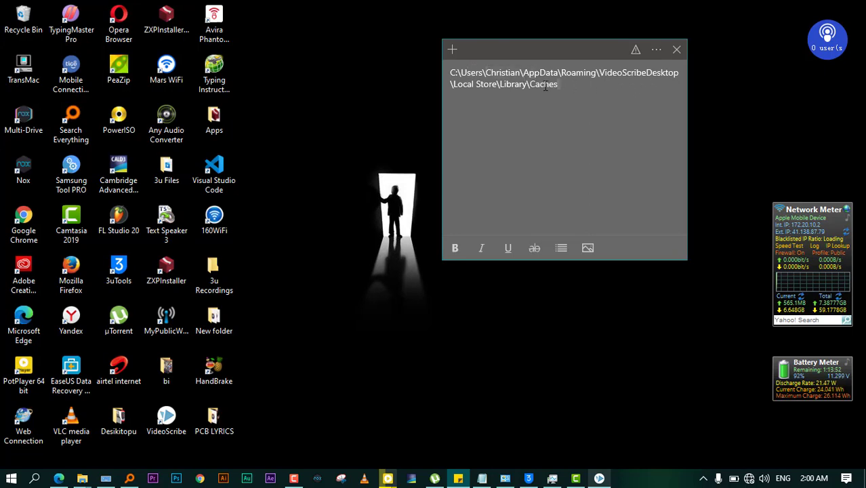
left_click_drag(442, 91, 516, 107)
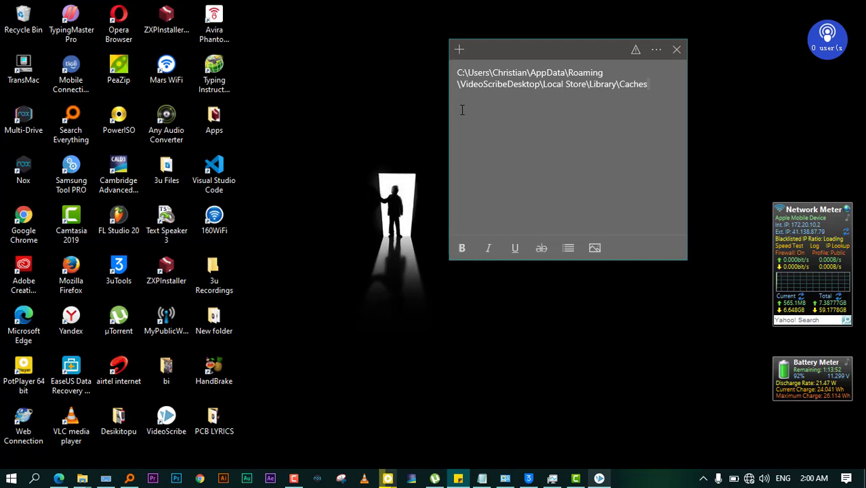
left_click_drag(449, 112, 400, 113)
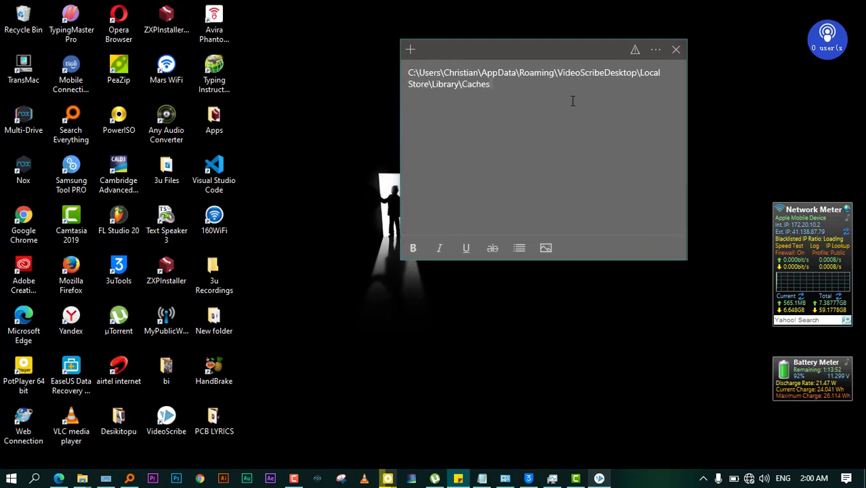
right_click(443, 82)
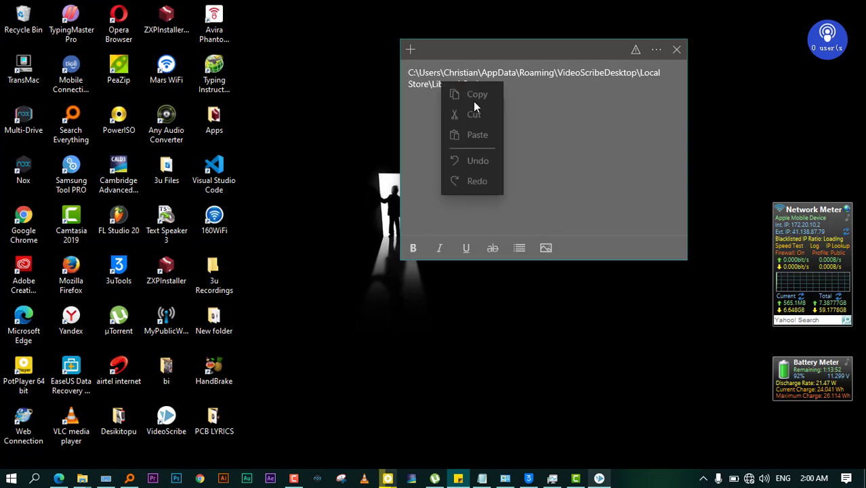
left_click(473, 101)
right_click(434, 89)
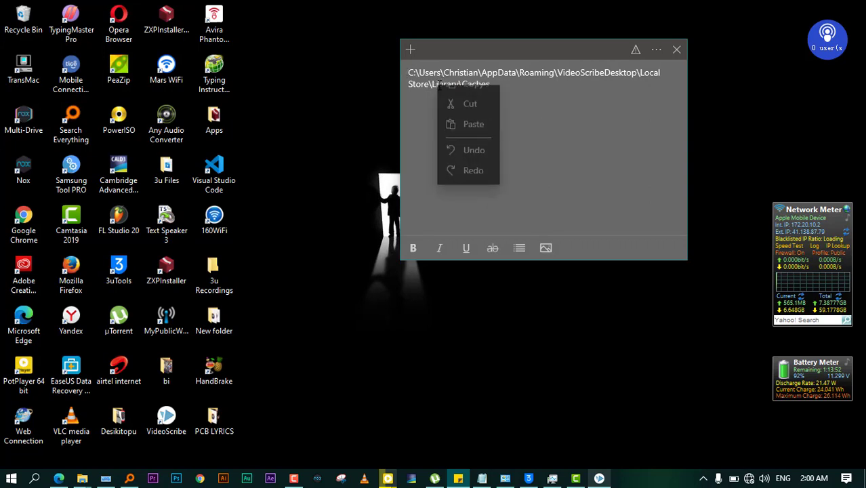
left_click(472, 53)
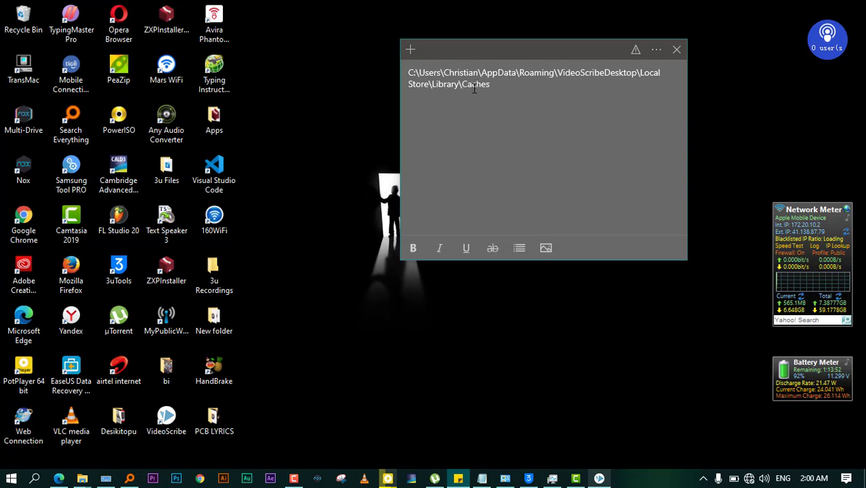
- Move the cache-path note lower on the desktop, then maximize and restore it
left_click_drag(508, 57, 487, 130)
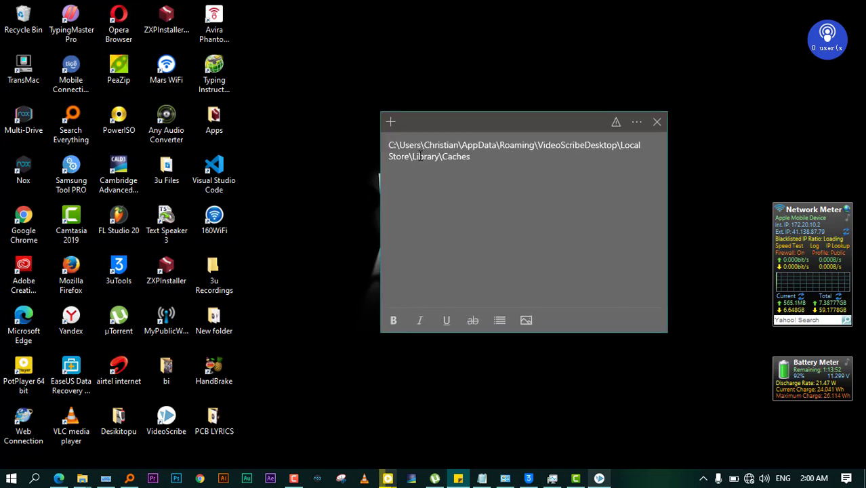
right_click(430, 154)
left_click(431, 145)
double_click(463, 124)
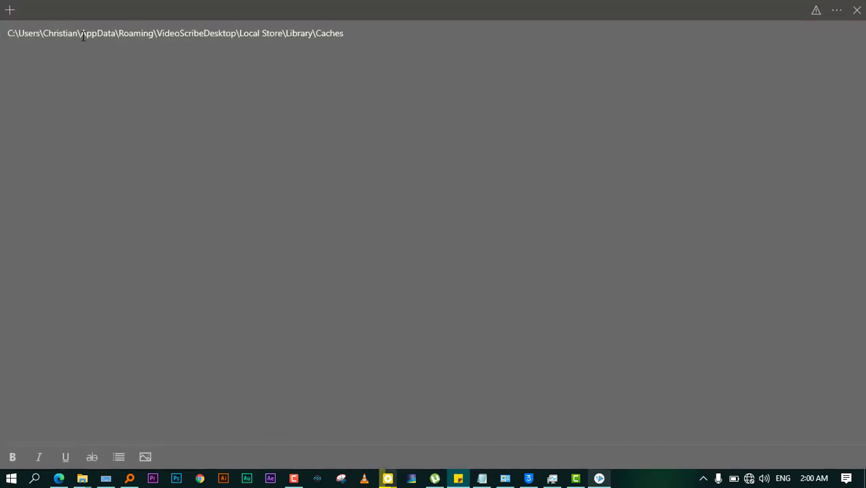
double_click(214, 10)
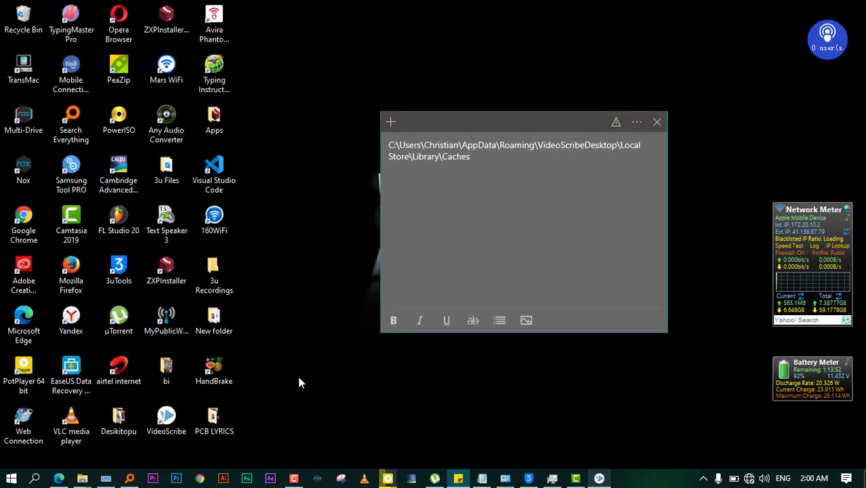
- Start a Run entry and copy the VideoScribe cache folder path from the sticky note
key("super+r")
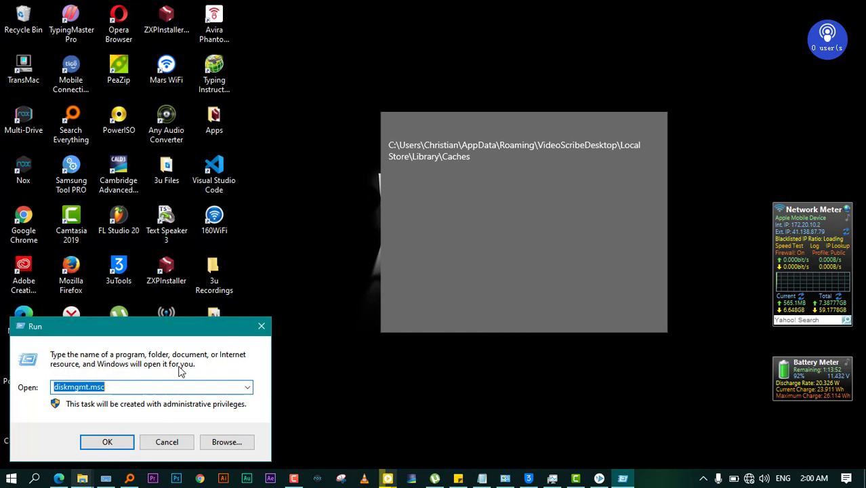
type("C")
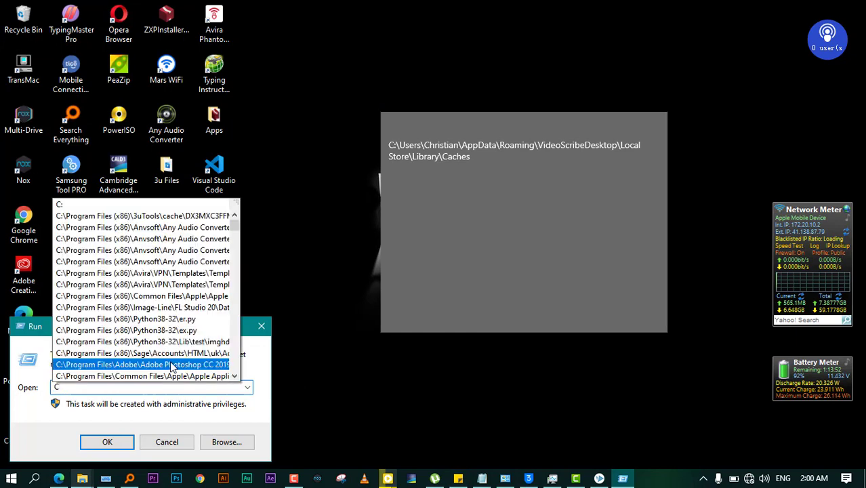
type(":")
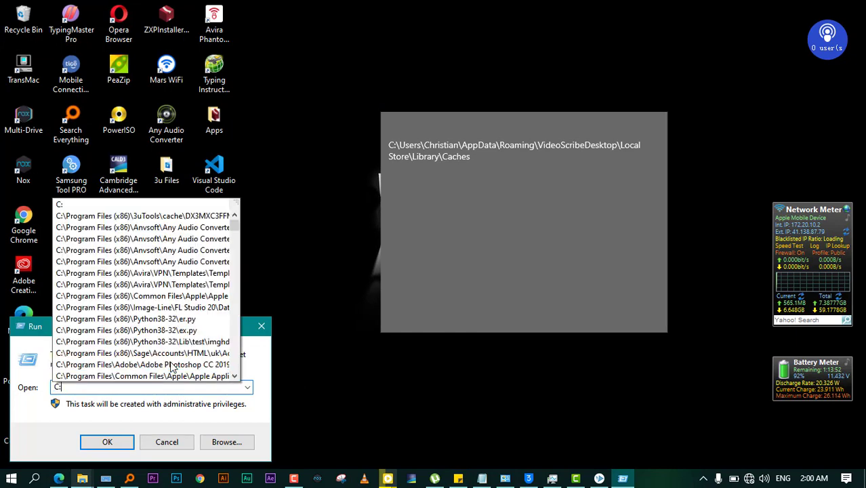
type("\\")
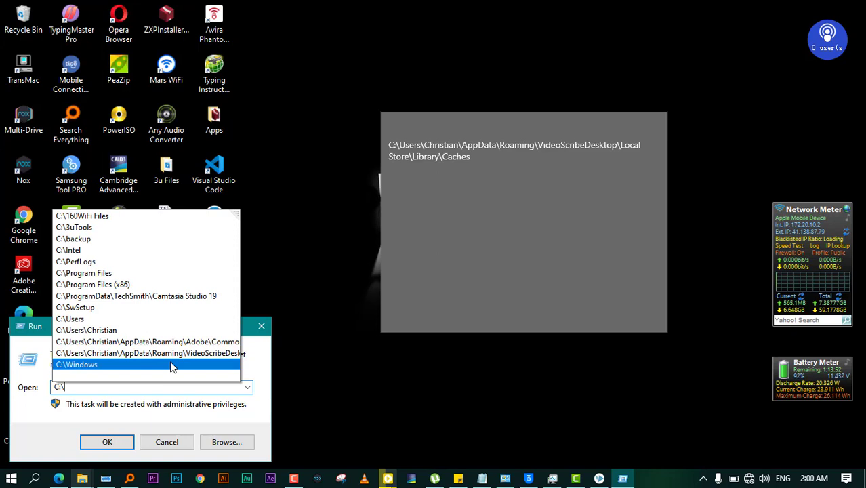
type("Users")
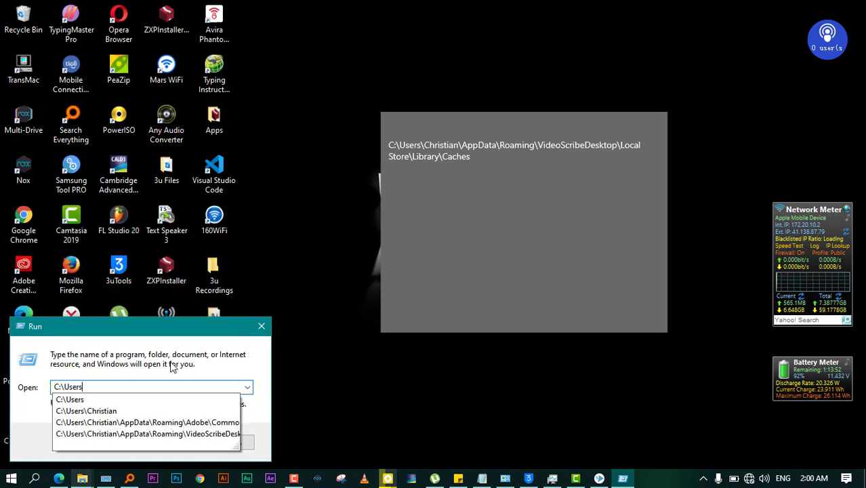
type("\\Christi")
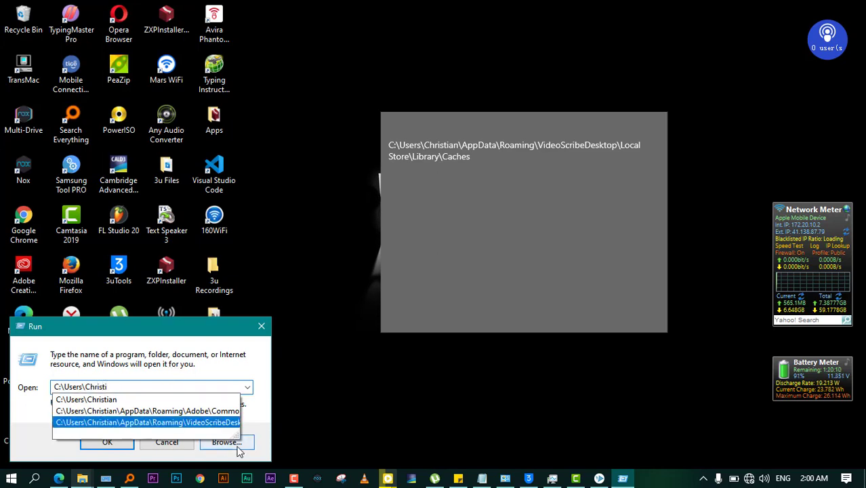
left_click(216, 424)
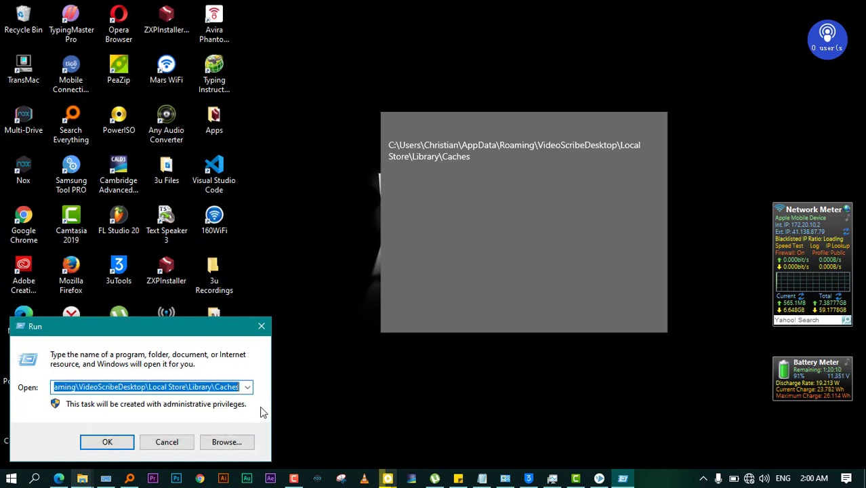
right_click(181, 387)
left_click(230, 254)
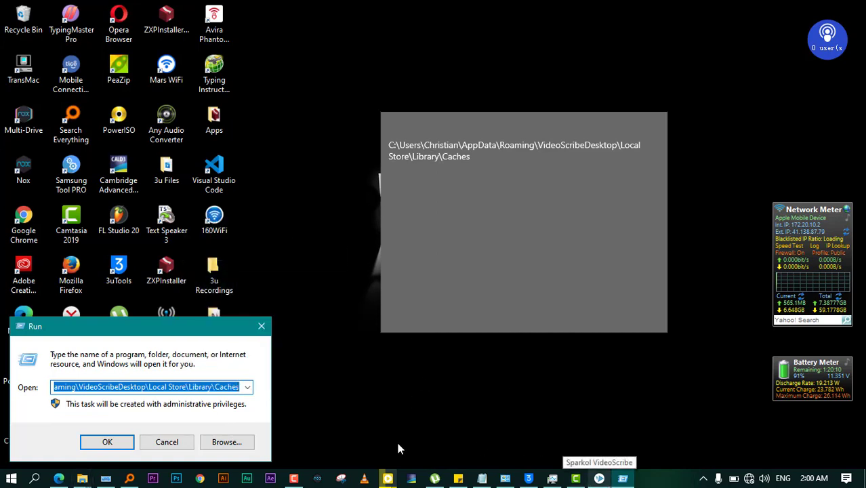
right_click(195, 390)
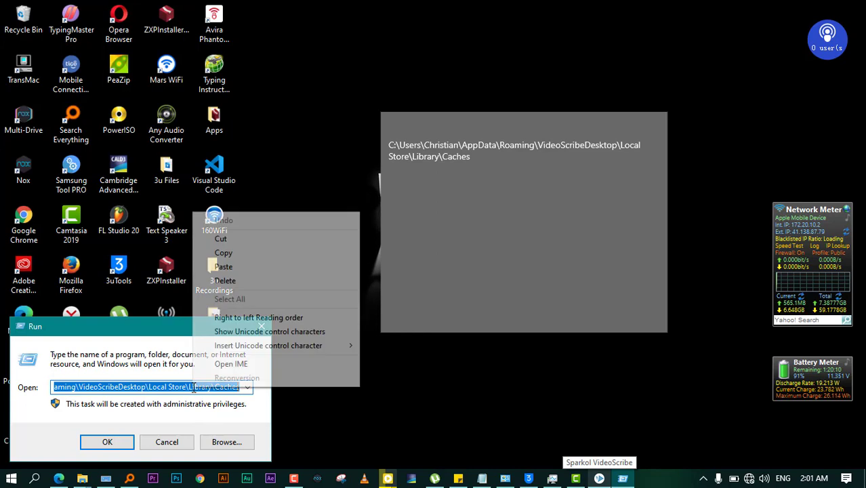
left_click(240, 253)
- Paste the cache path into Notepad, then paste it into Run to open the Caches folder
type("n")
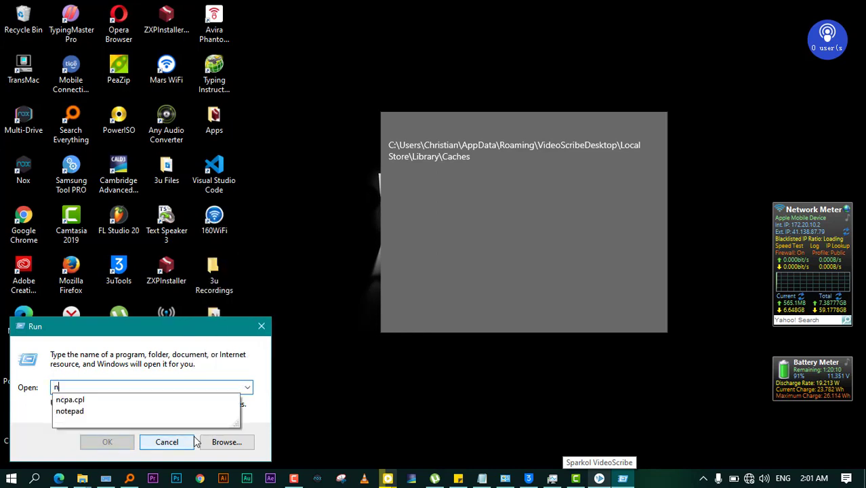
type("ote")
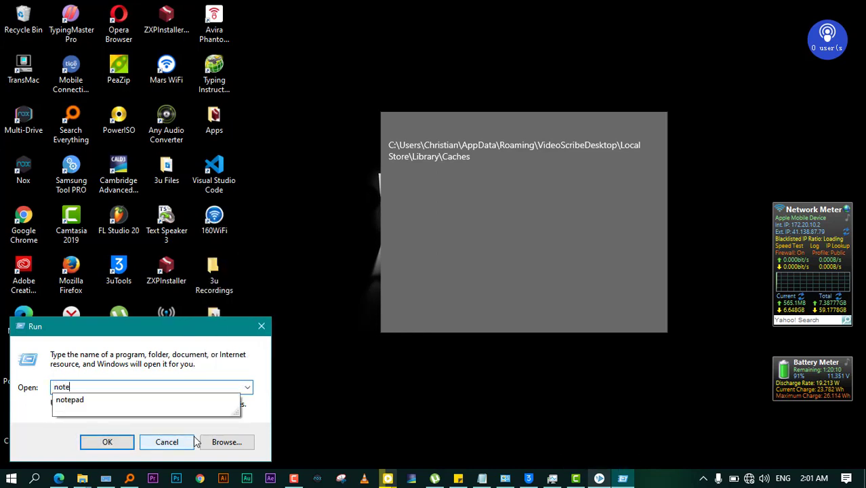
type("pad")
key("Return")
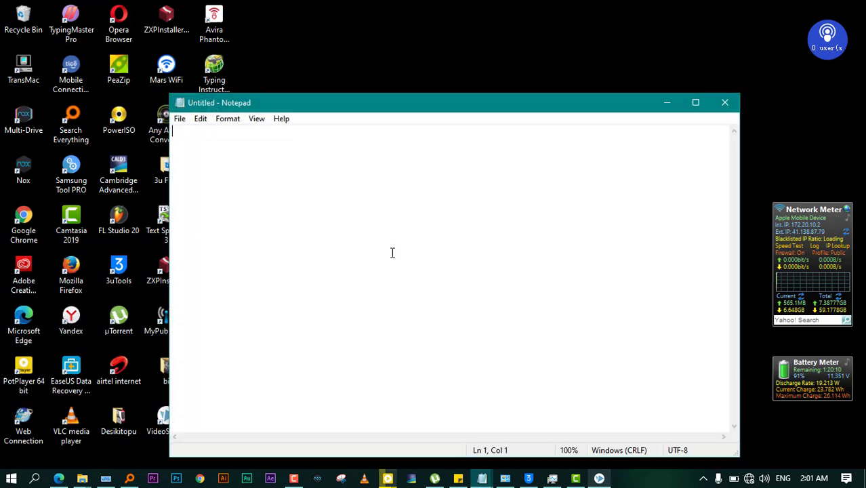
key("ctrl+v")
left_click(667, 102)
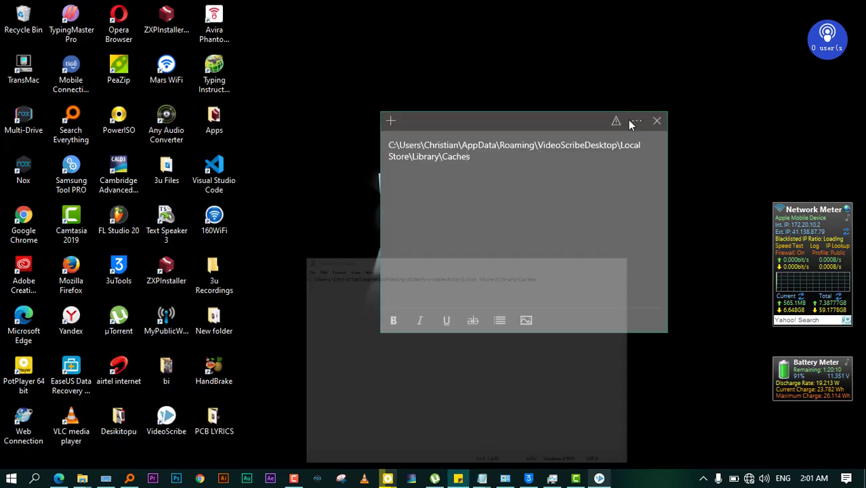
key("super+r")
key("ctrl+v")
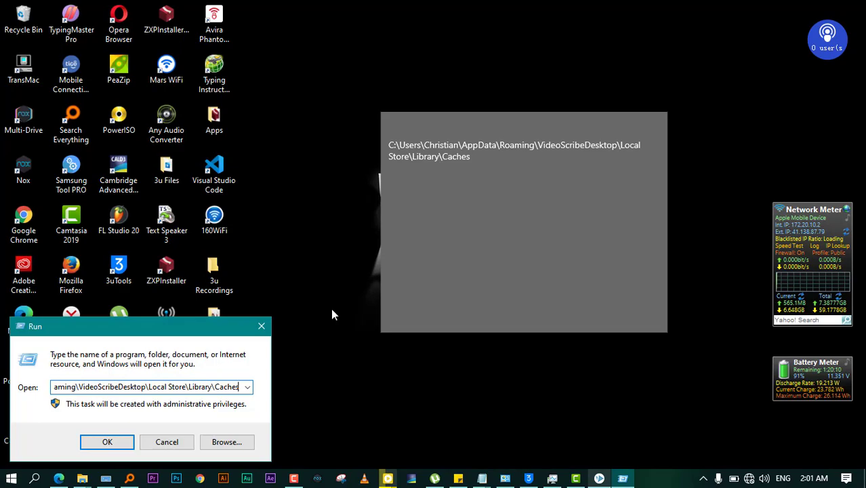
key("Return")
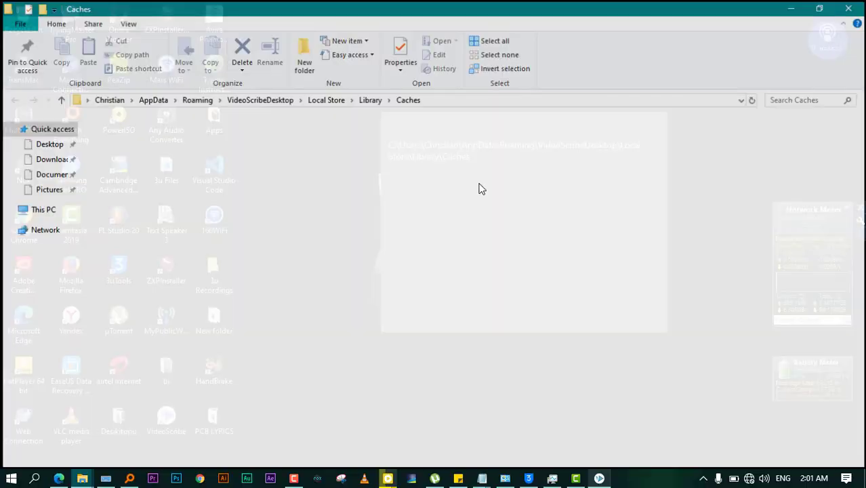
- Select every item in the Caches folder and delete them to the Recycle Bin
scroll(350, 319, "down", 2)
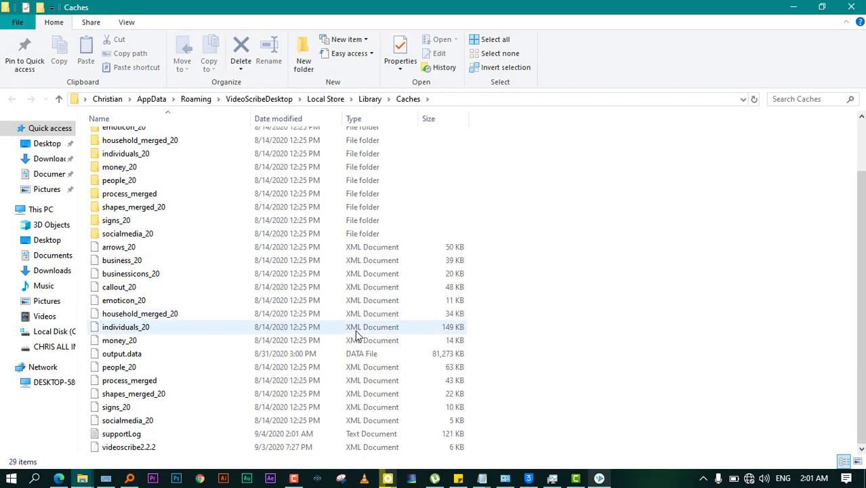
scroll(363, 339, "up", 2)
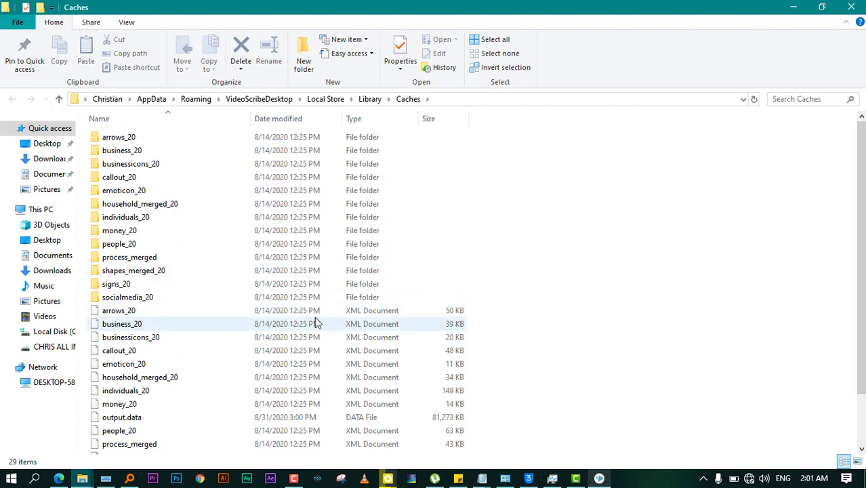
key("ctrl+a")
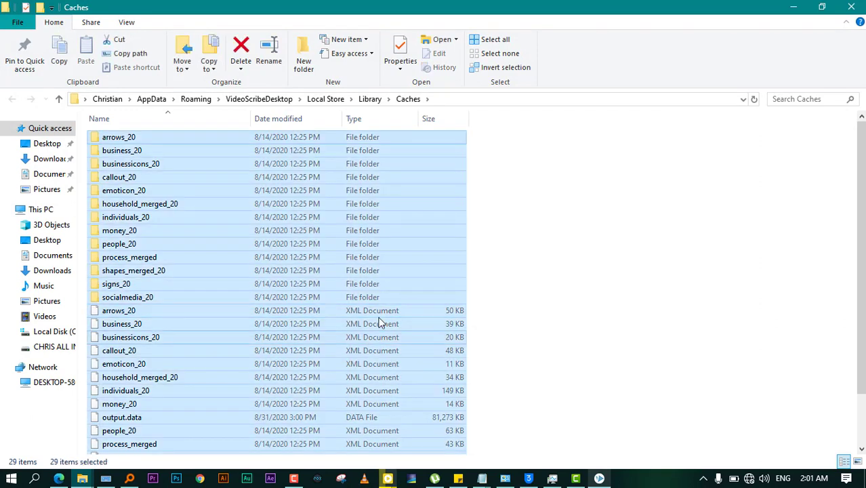
key("Delete")
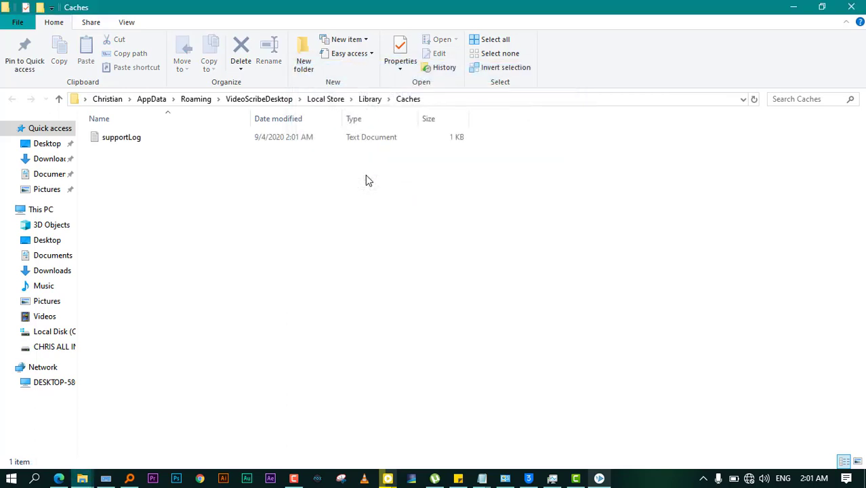
- Close the Caches window and the path note, then launch VideoScribe
left_click(853, 8)
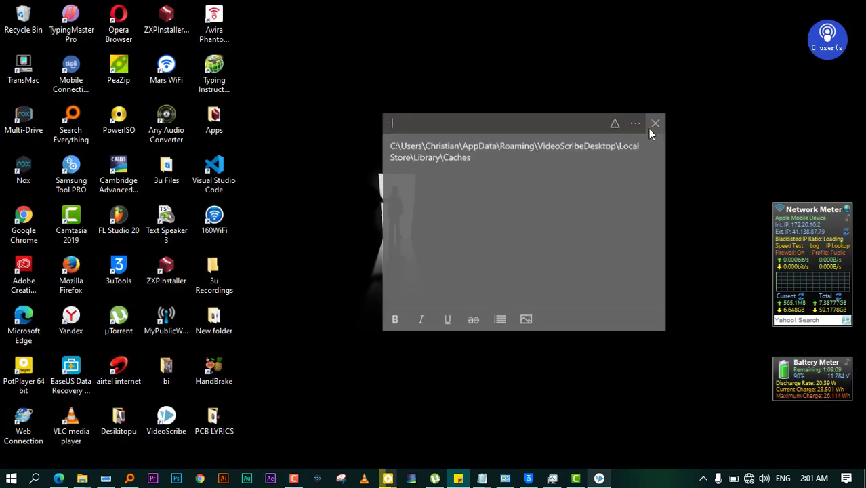
left_click(651, 126)
left_click(178, 418)
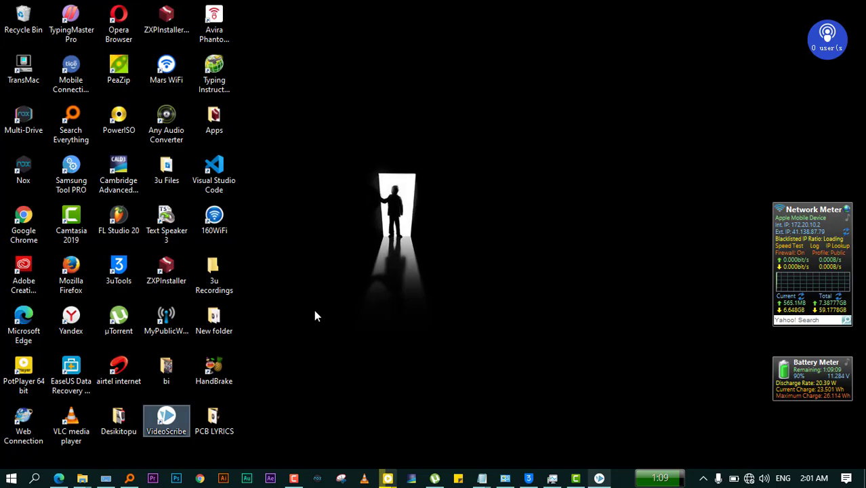
left_click(599, 478)
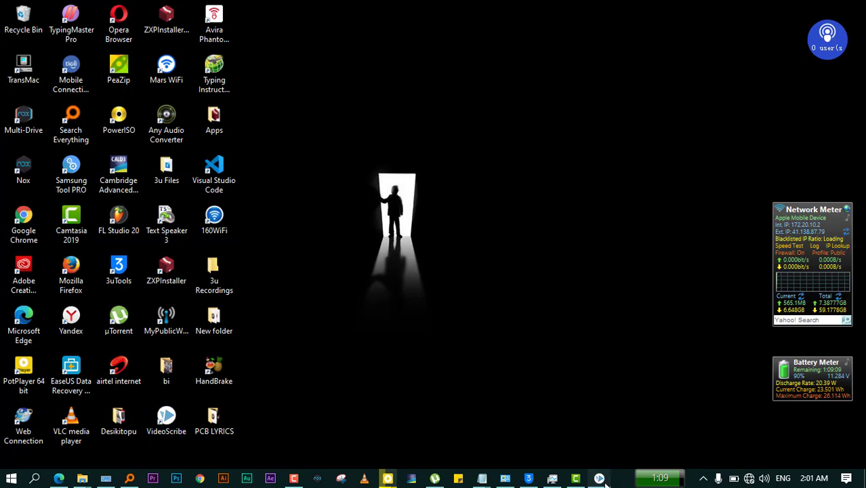
- Close VideoScribe with confirmation, reselect its shortcut and refresh the desktop
left_click(861, 6)
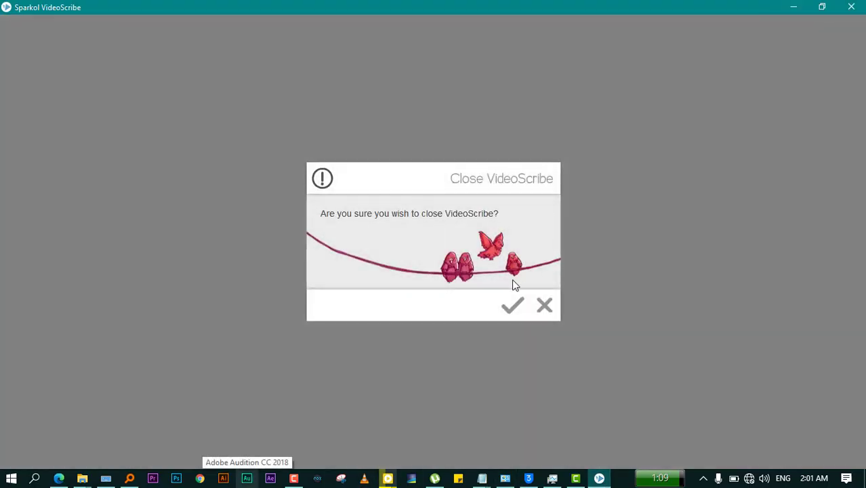
left_click(512, 304)
left_click(166, 420)
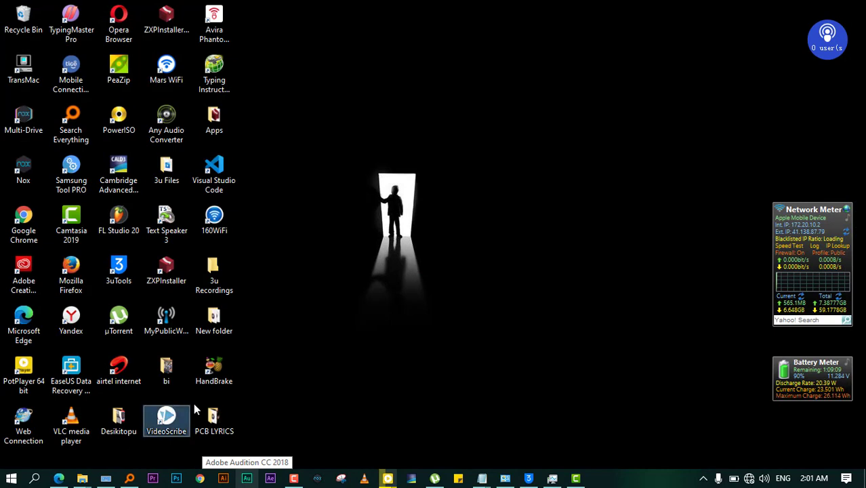
right_click(323, 370)
left_click(356, 210)
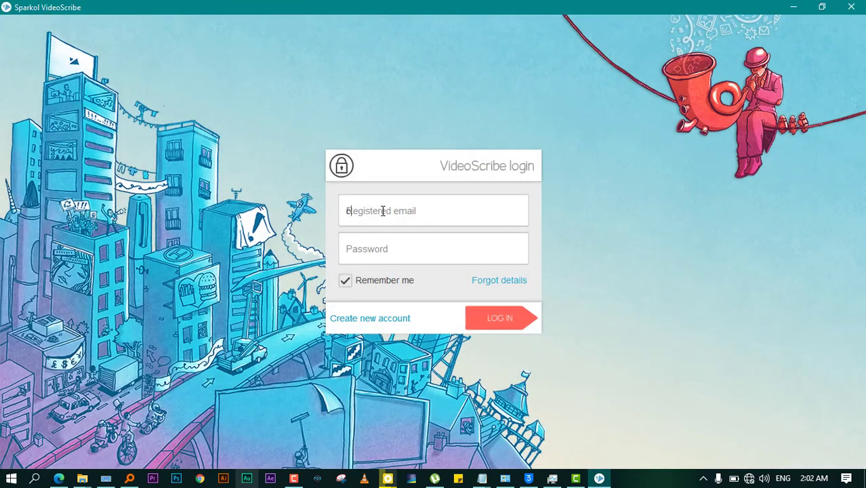
- Enter the account email and password and log in to VideoScribe
type("hris")
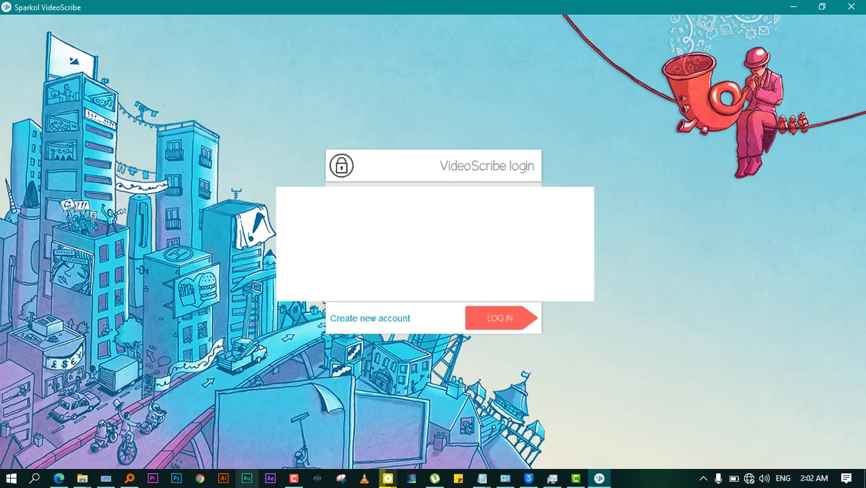
left_click(505, 326)
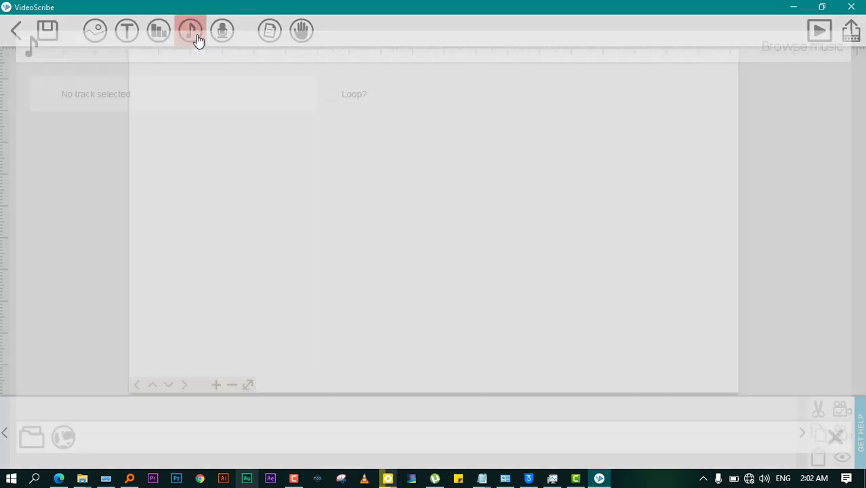
- Add a 'PLEASE SUBSCRIBE' text element, fixing the typo, and enlarge it on the canvas
left_click(834, 436)
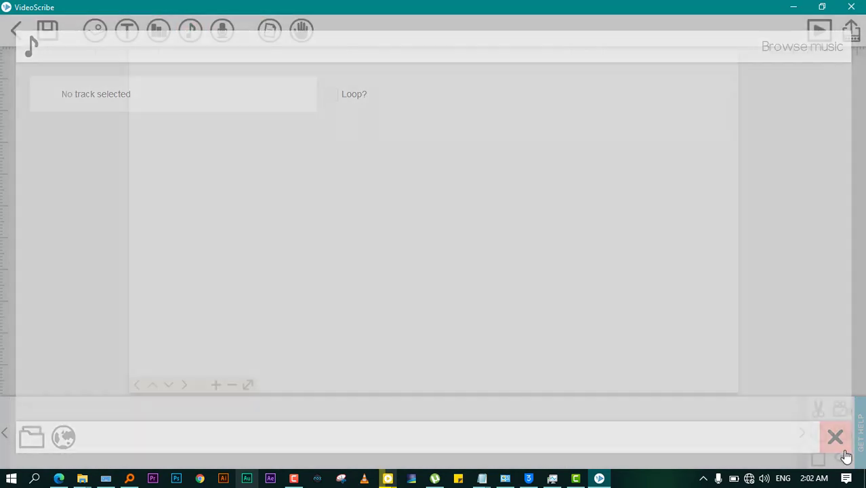
left_click(131, 33)
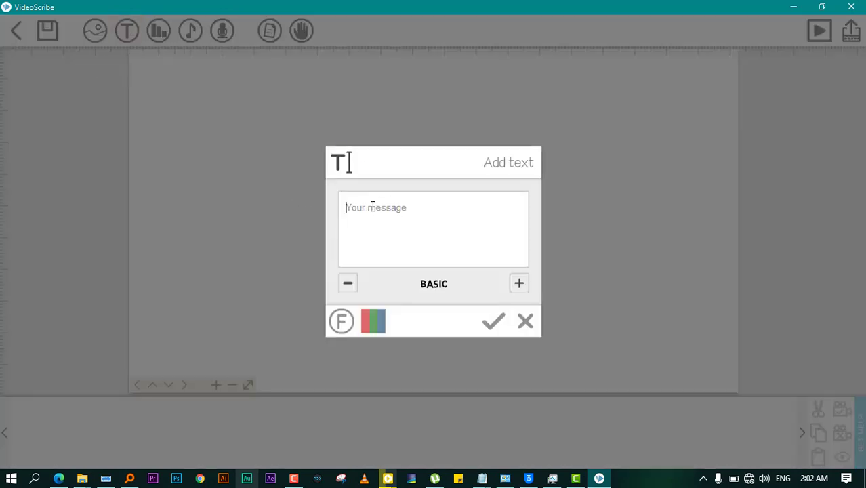
type("Please su")
type("bceibed")
key("ctrl+a")
type("Plw")
type("bs")
left_click(493, 321)
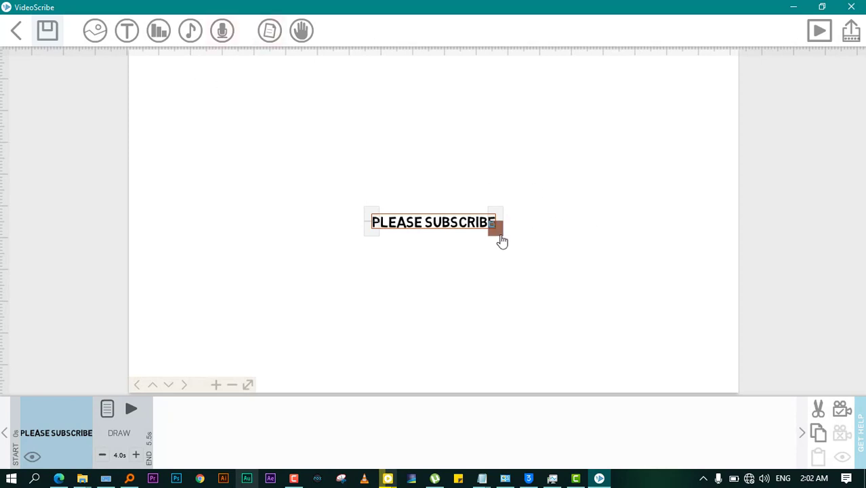
left_click_drag(501, 237, 568, 241)
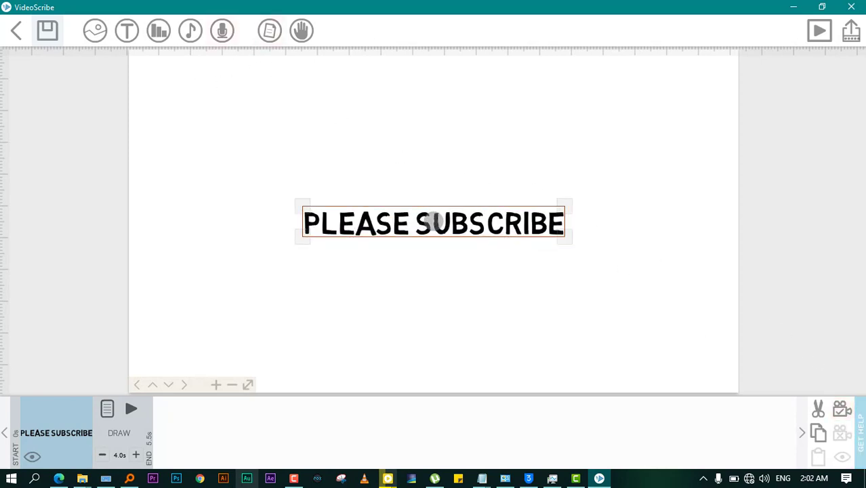
left_click(819, 31)
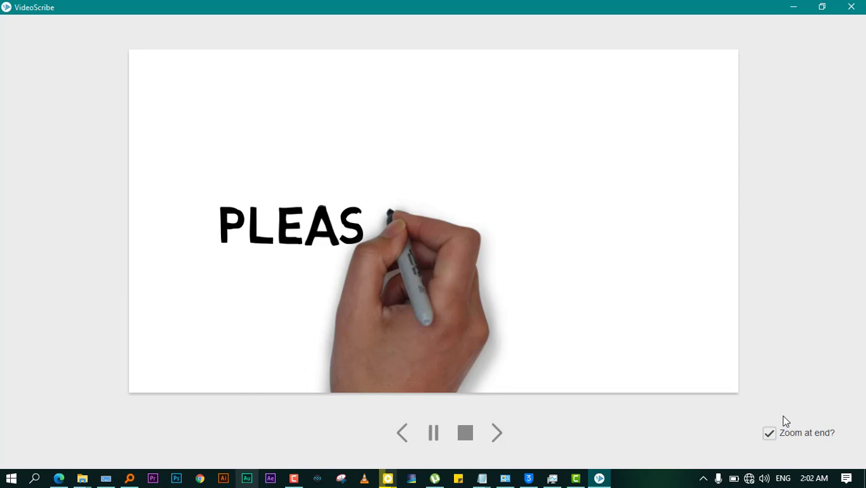
left_click(769, 432)
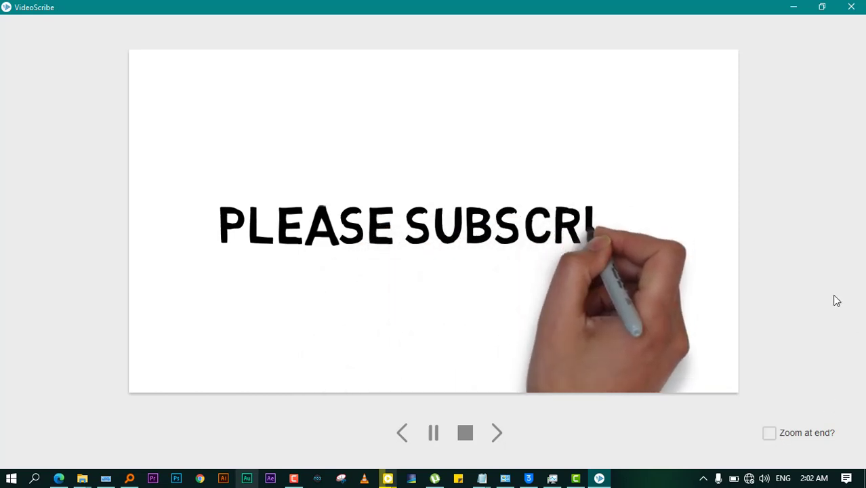
left_click(466, 433)
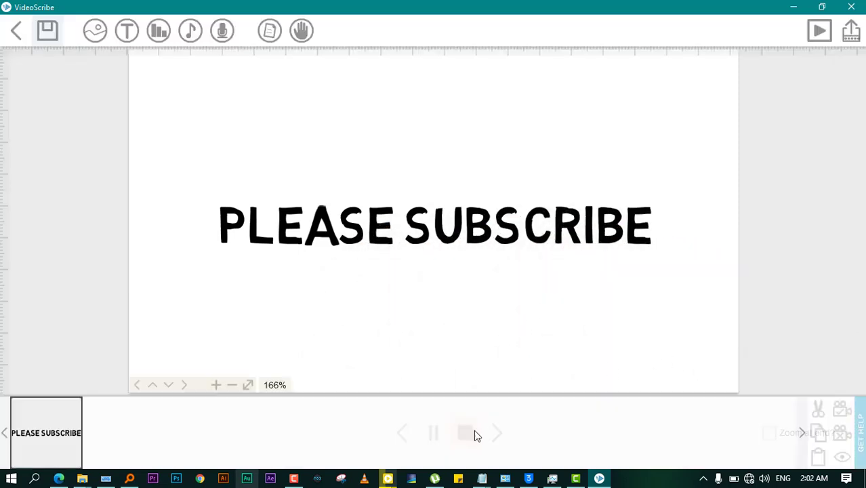